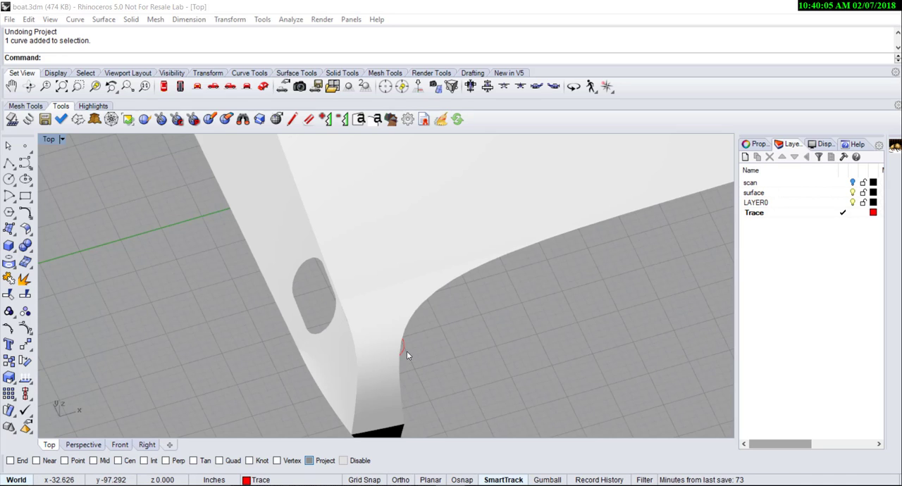
# - Inspect the white boat panel and the red circle curve lying beneath its curved edge
pyautogui.click(323, 280)
pyautogui.scroll(3, 407, 349)
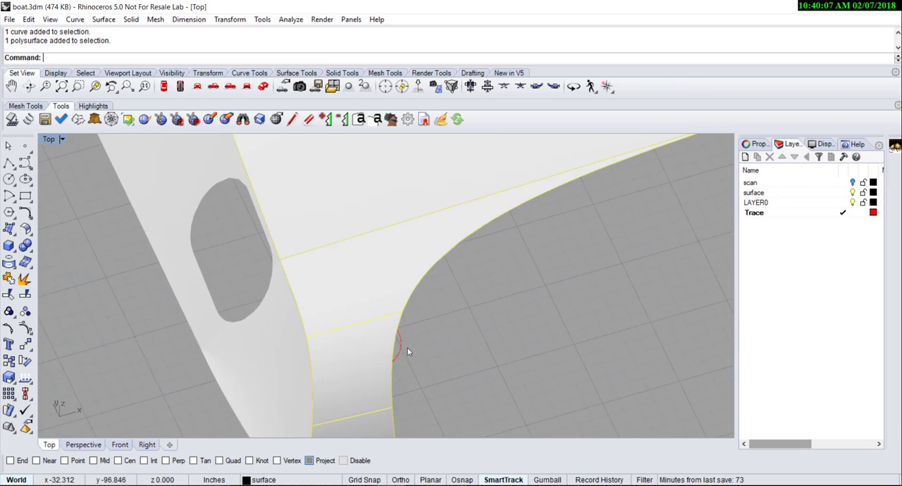
pyautogui.scroll(3, 408, 349)
pyautogui.press('Escape')
pyautogui.click(394, 345)
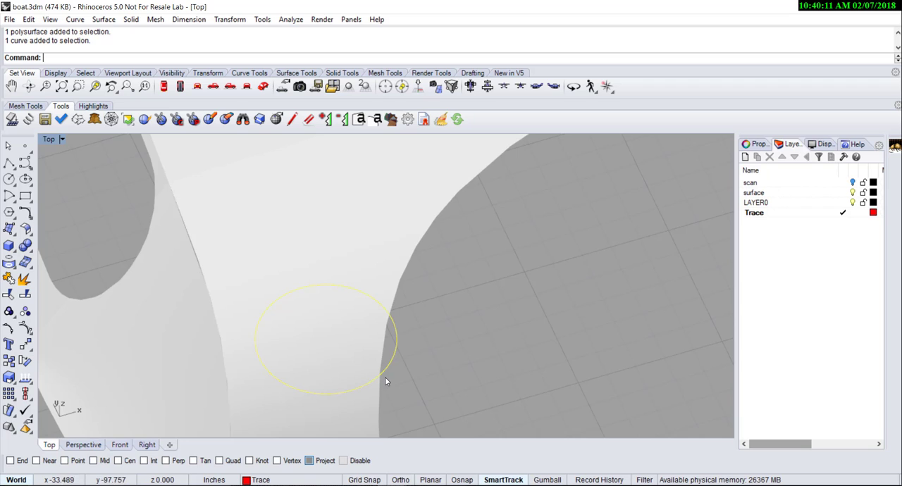
pyautogui.scroll(-1, 389, 377)
pyautogui.scroll(-2, 418, 331)
pyautogui.press('Escape')
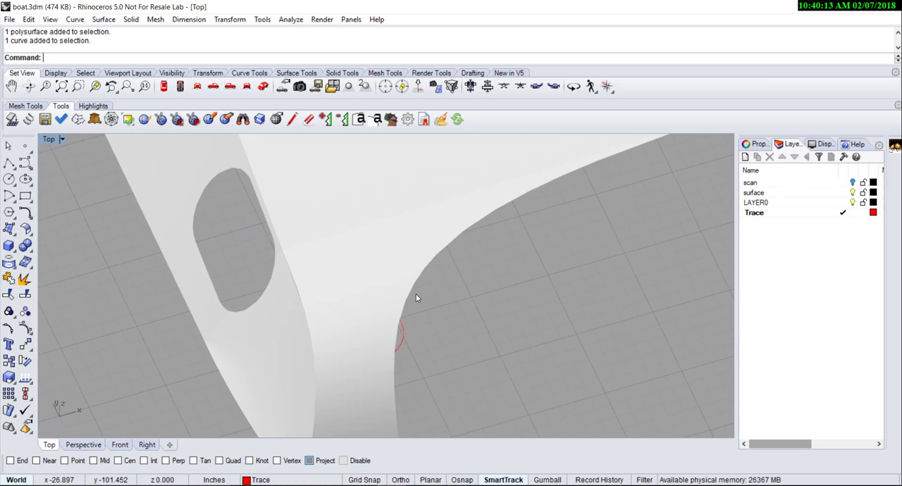
# - Project the red circle onto the white boat panel from the Top view, keeping the input curve and outputting to the current layer
pyautogui.write('P')
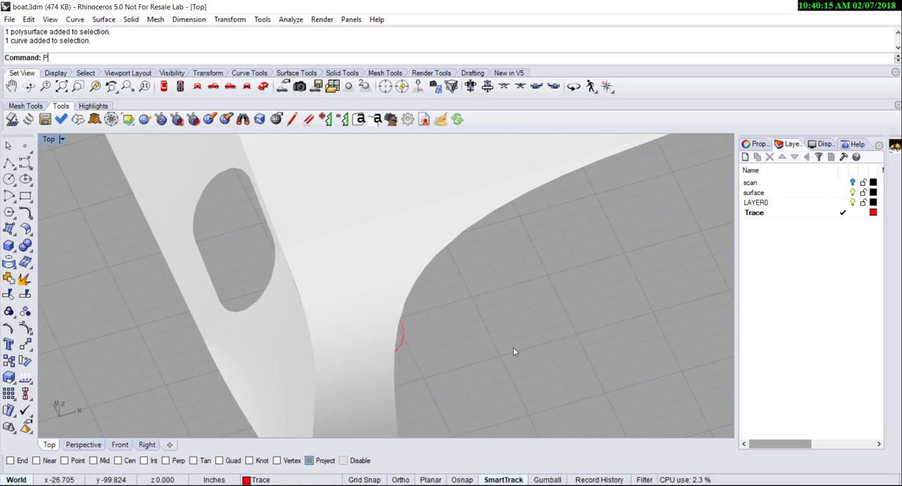
pyautogui.write('roject')
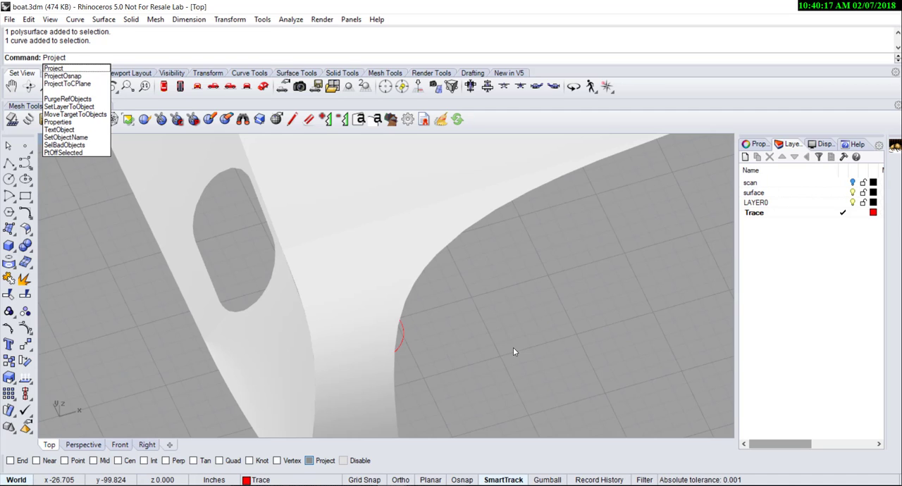
pyautogui.press('Return')
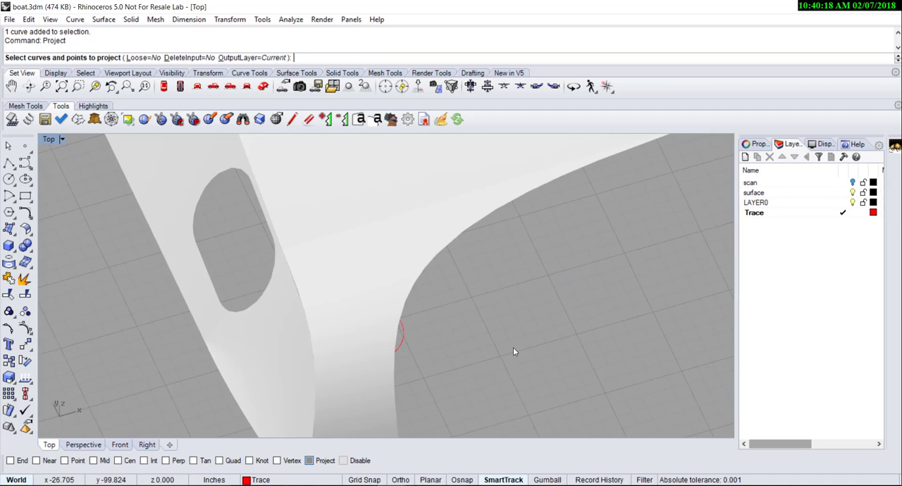
pyautogui.click(403, 342)
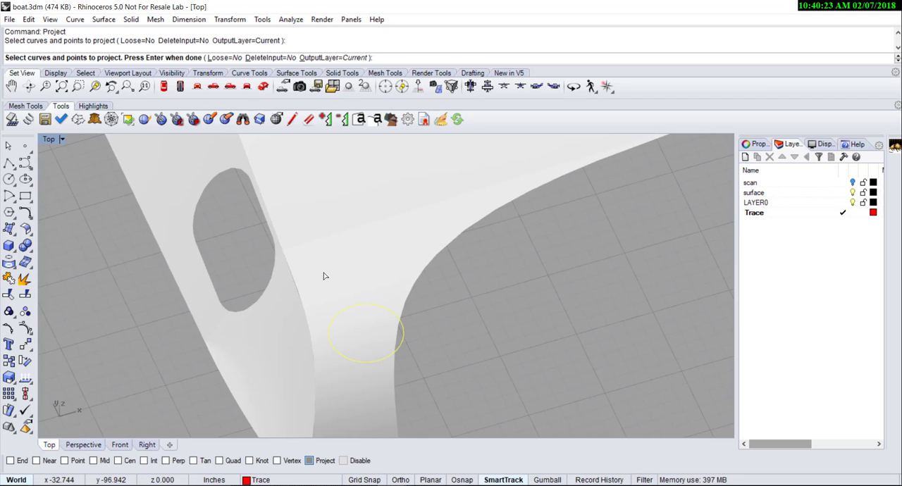
pyautogui.press('Return')
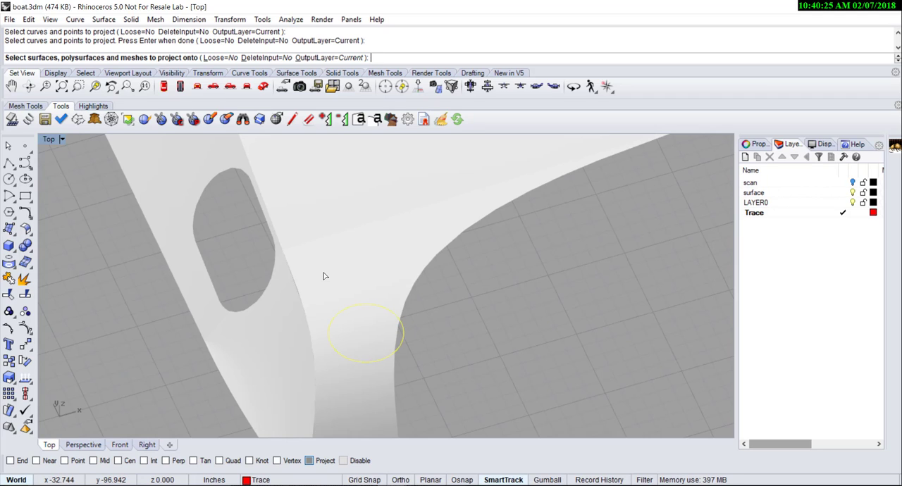
pyautogui.click(352, 267)
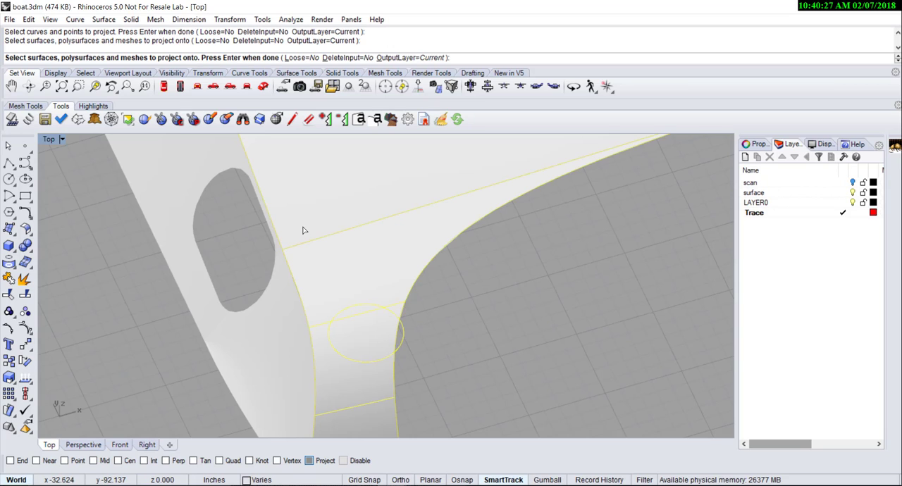
pyautogui.press('Return')
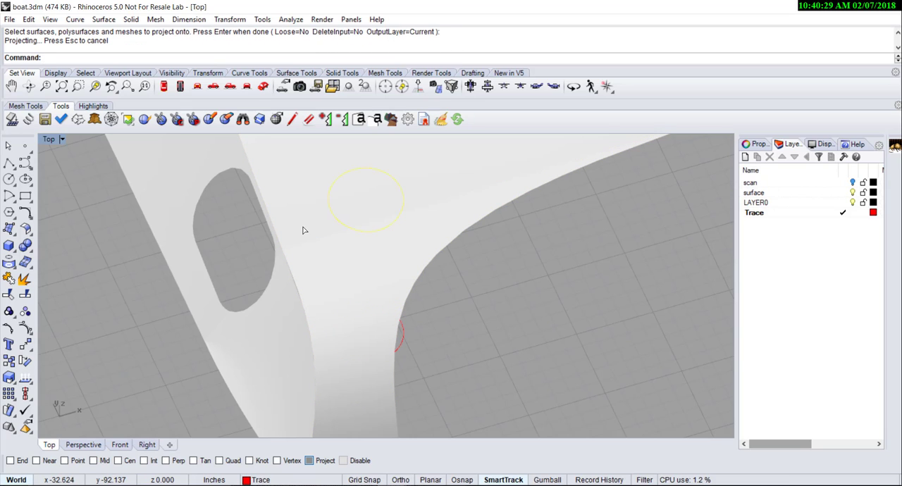
pyautogui.press('Escape')
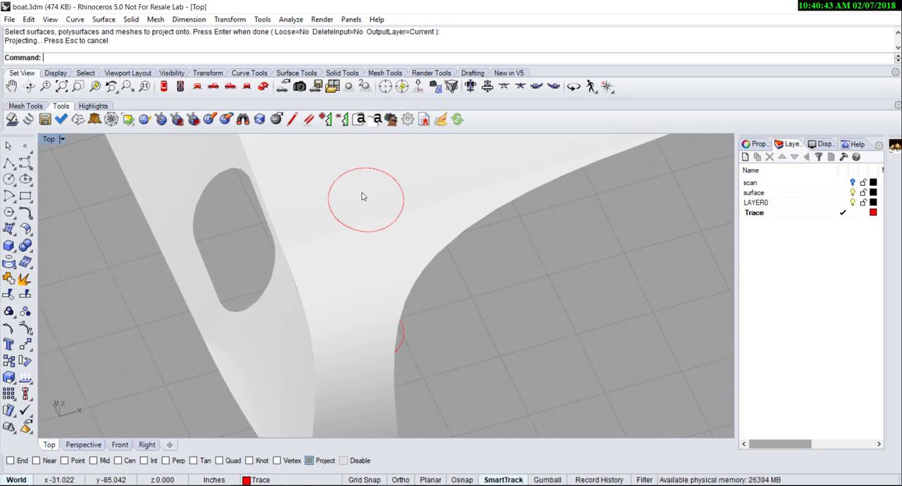
# - Flatten the boat panel that carries the projected circle, using ExactFlat with UseSourceCenterForOrientation set to No
pyautogui.click(62, 89)
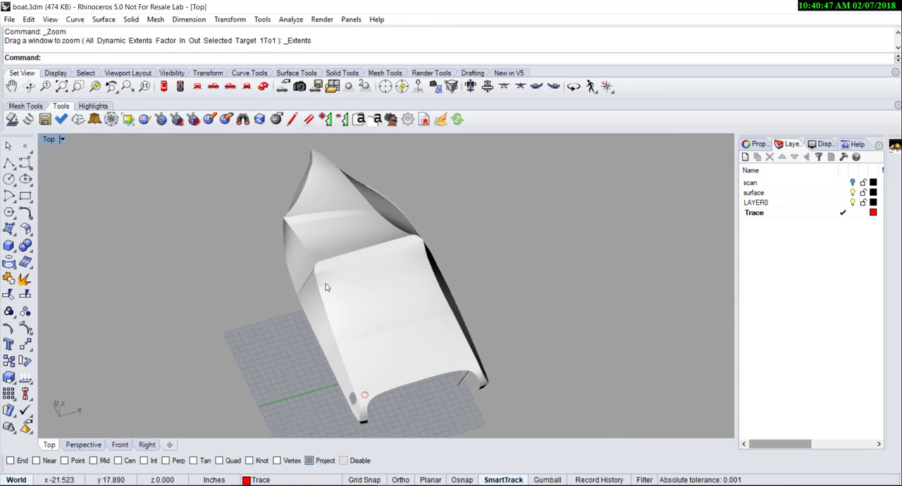
pyautogui.scroll(3, 368, 398)
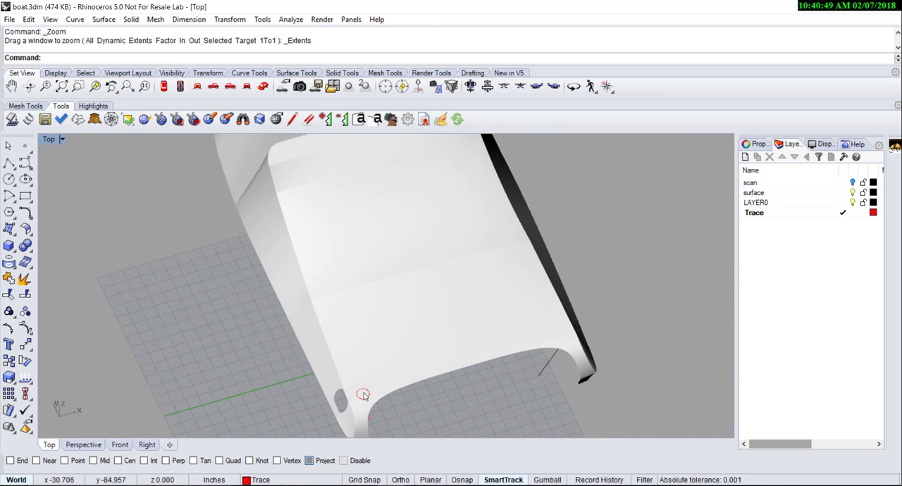
pyautogui.scroll(1, 364, 396)
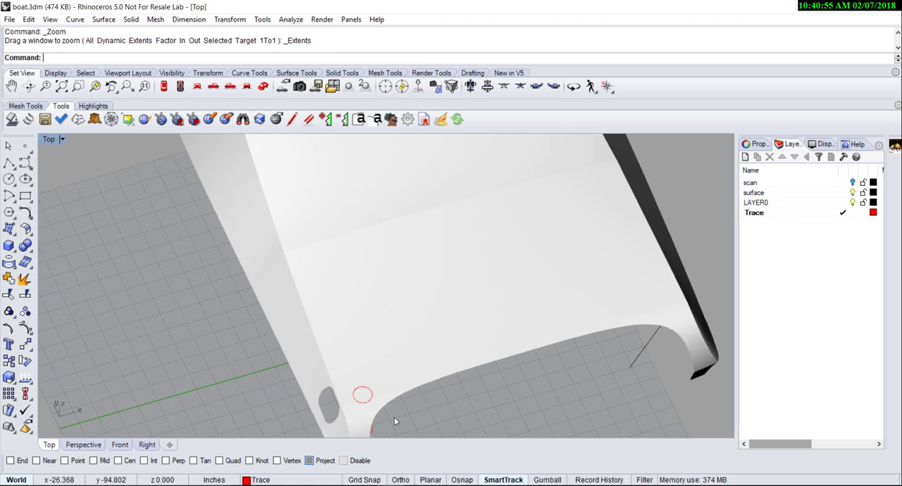
pyautogui.click(12, 121)
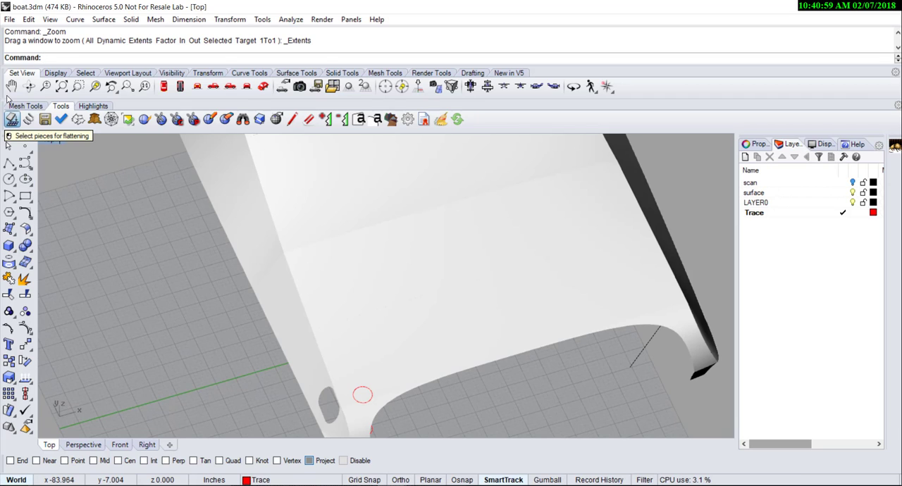
pyautogui.click(360, 373)
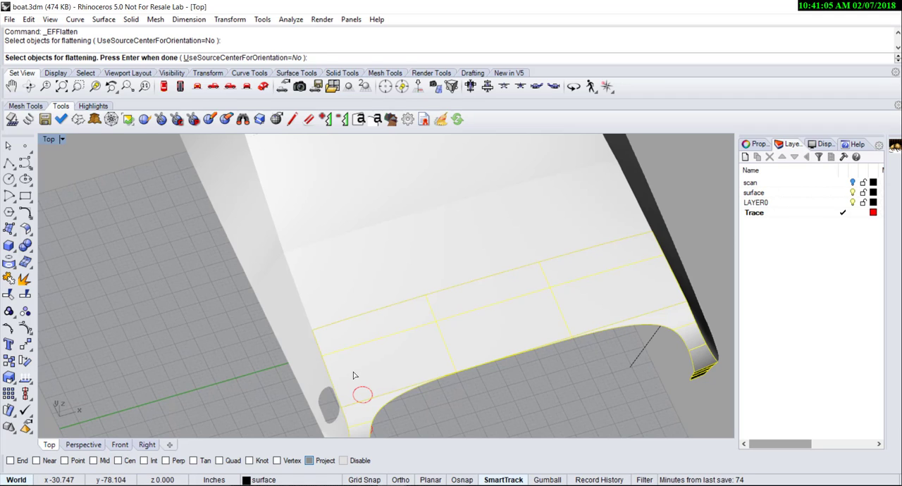
pyautogui.press('Return')
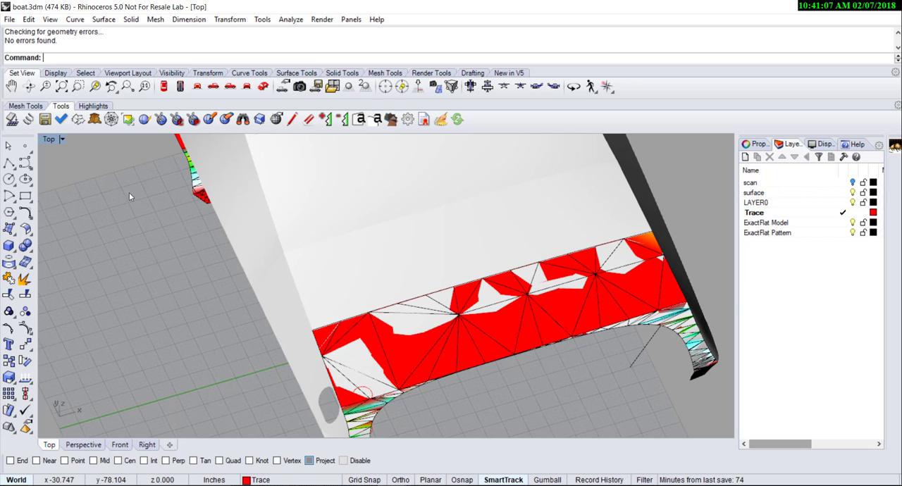
# - In Wireframe display, trace the projected circle onto the panel's ExactFlat model mesh with a curve fit tolerance of 1
pyautogui.click(62, 140)
pyautogui.click(103, 137)
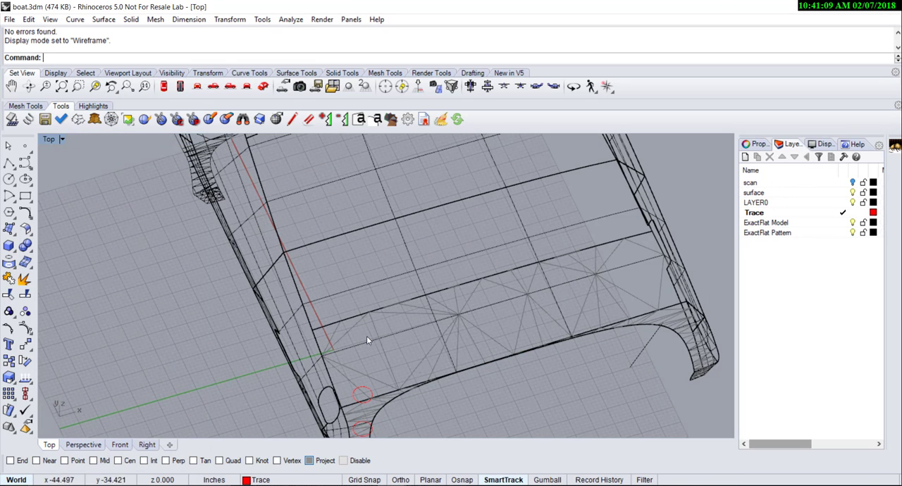
pyautogui.scroll(3, 341, 398)
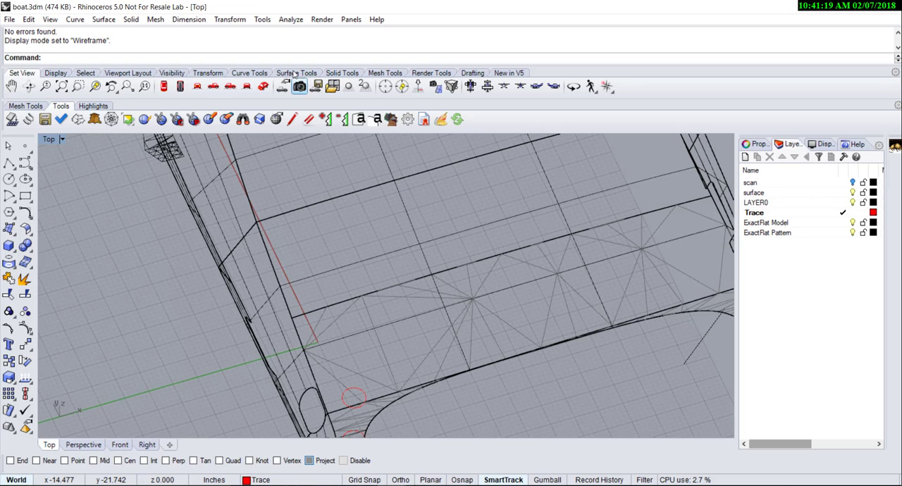
pyautogui.click(294, 122)
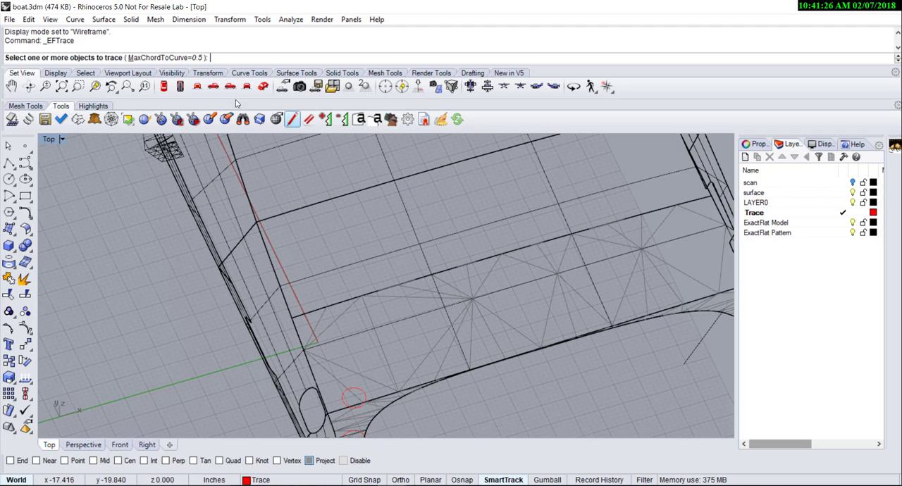
pyautogui.click(364, 395)
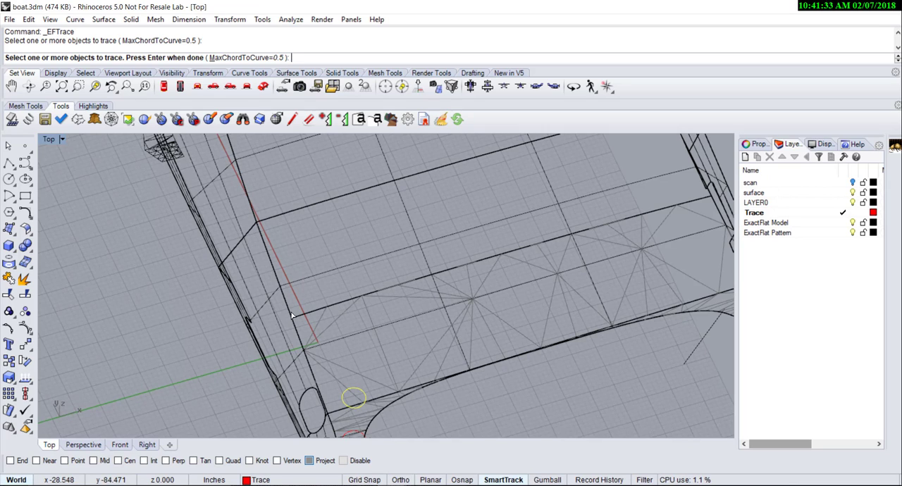
pyautogui.press('Return')
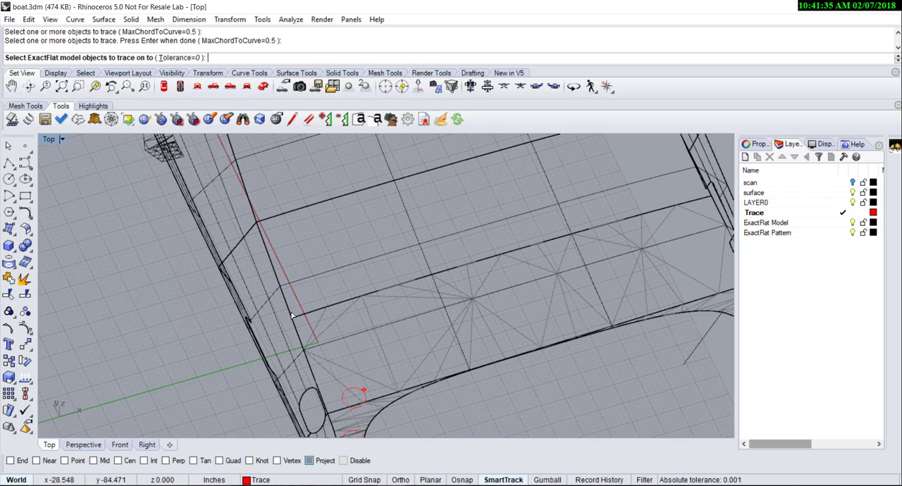
pyautogui.click(358, 336)
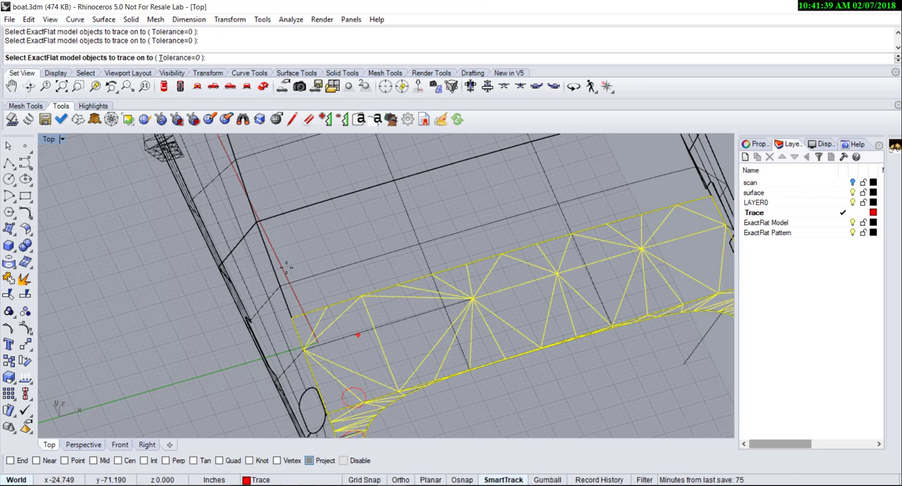
pyautogui.press('Return')
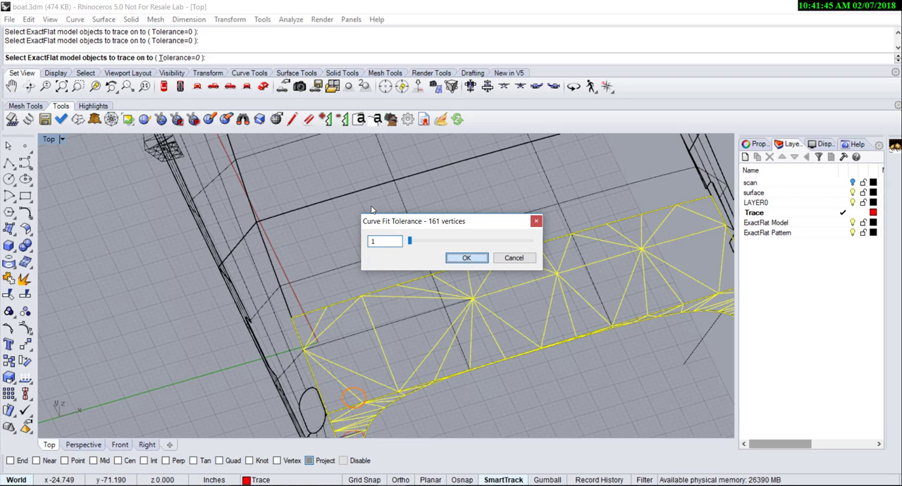
pyautogui.click(465, 259)
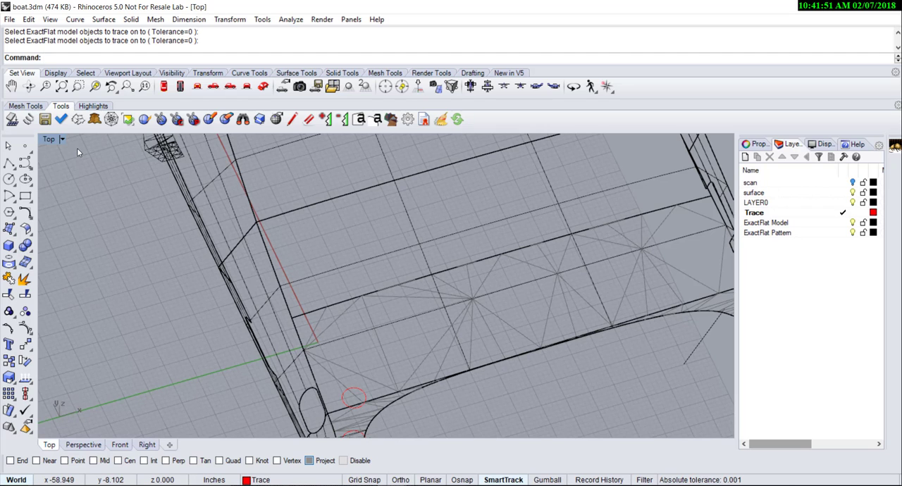
# - Set the Top viewport to Rendered display, and leave only the ExactFlat Pattern layer visible as the current layer
pyautogui.click(48, 139)
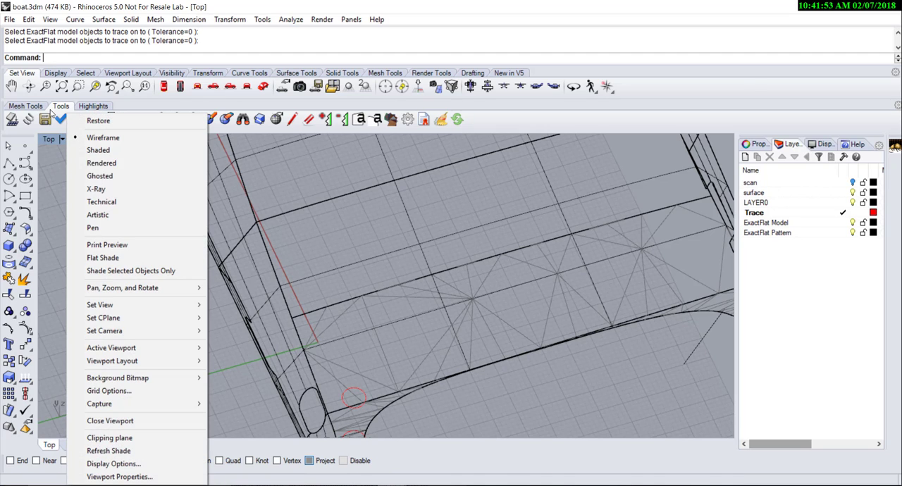
pyautogui.click(92, 163)
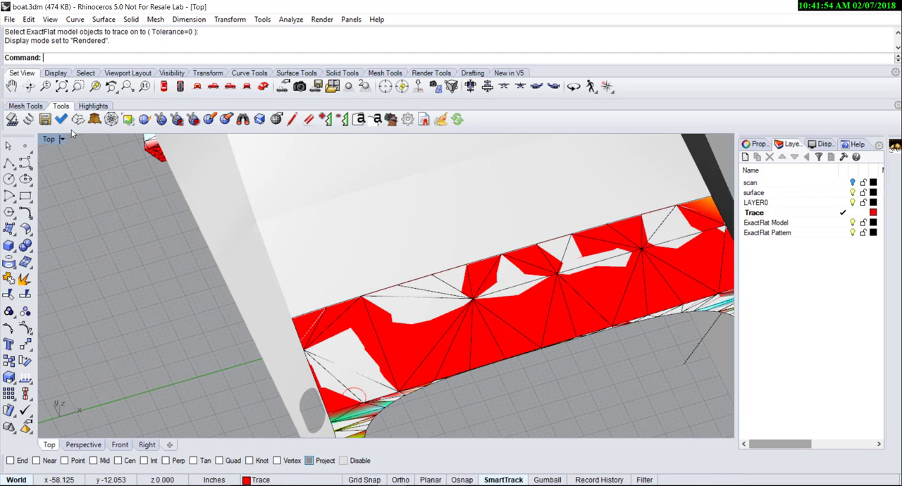
pyautogui.doubleClick(836, 233)
pyautogui.click(851, 223)
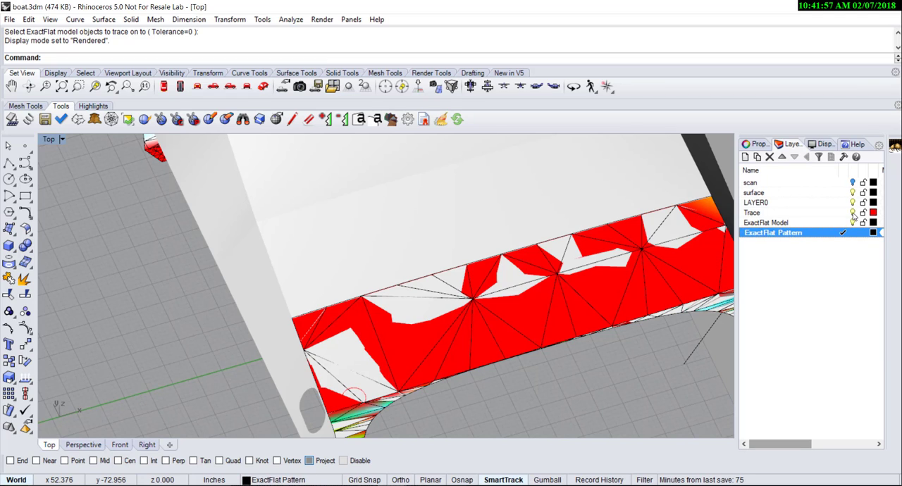
pyautogui.click(852, 213)
pyautogui.click(854, 203)
pyautogui.click(853, 223)
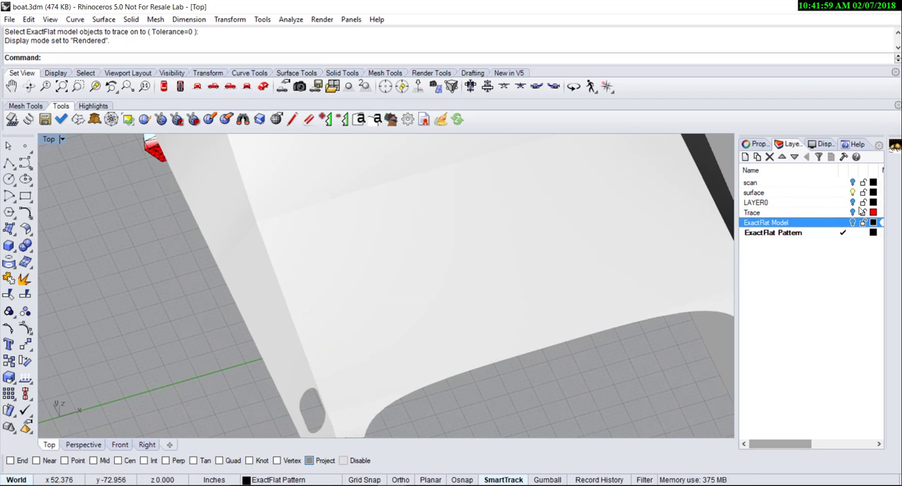
pyautogui.click(853, 192)
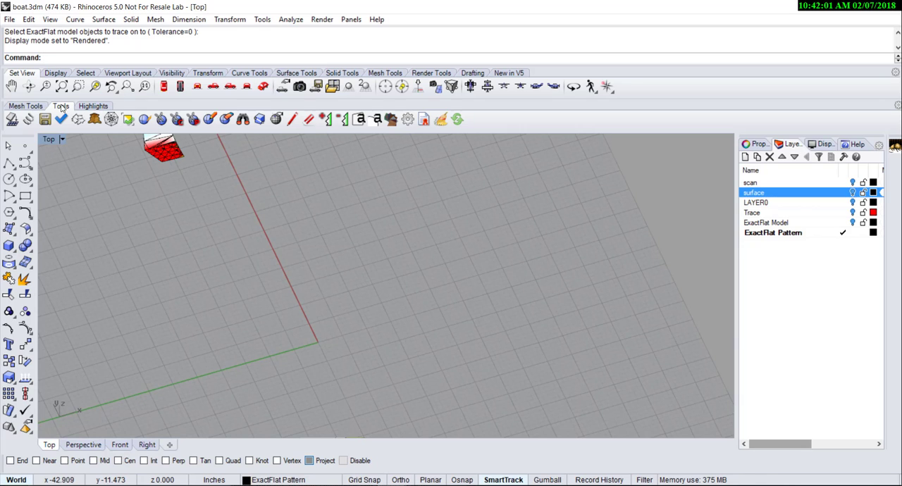
# - Examine the traced circle on the flattened pattern in the maximized Top viewport
pyautogui.doubleClick(46, 140)
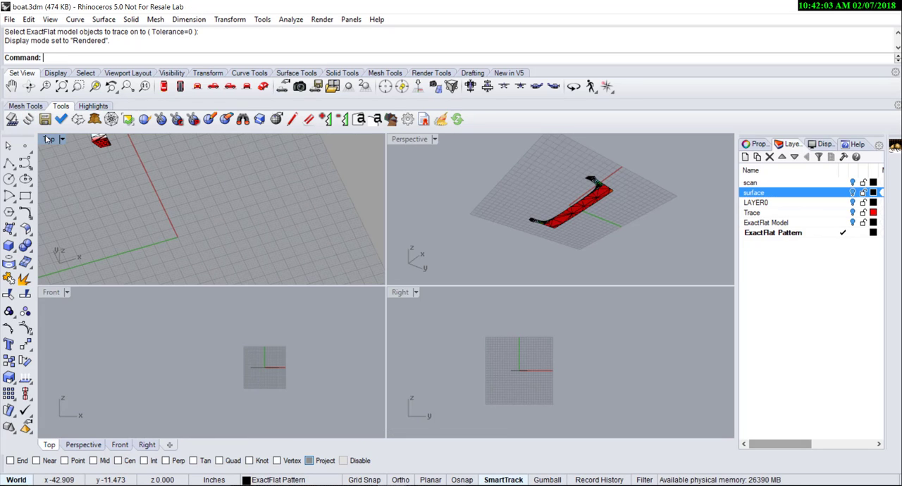
pyautogui.doubleClick(46, 139)
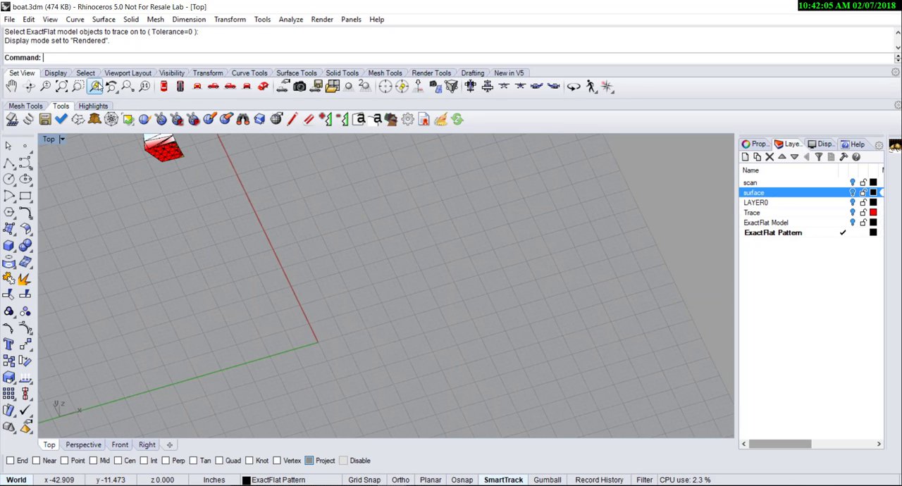
pyautogui.click(61, 86)
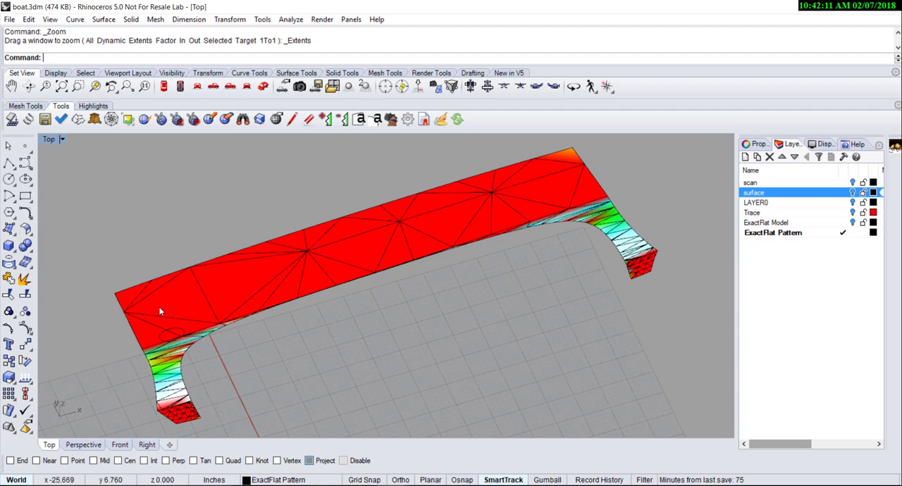
pyautogui.scroll(5, 161, 329)
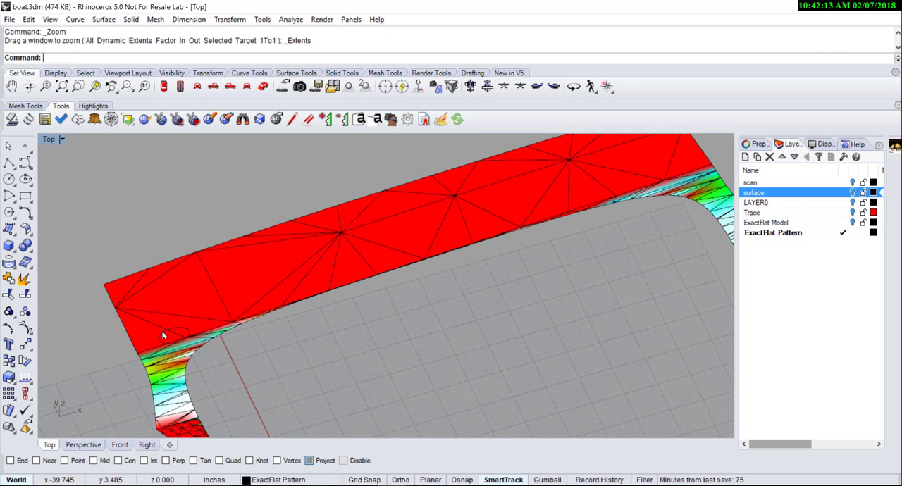
pyautogui.scroll(2, 170, 339)
pyautogui.scroll(-2, 362, 365)
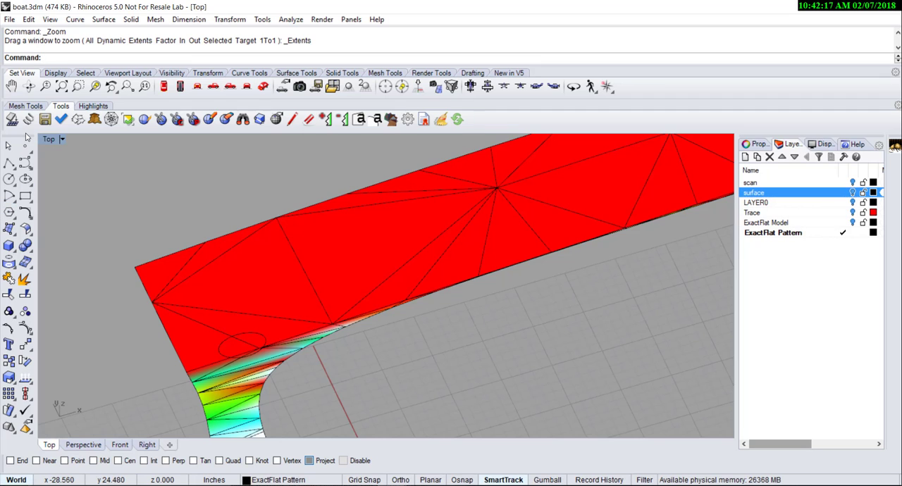
# - Re-flatten the boat panel's pattern piece with ExactFlat's Fracture command
pyautogui.click(94, 119)
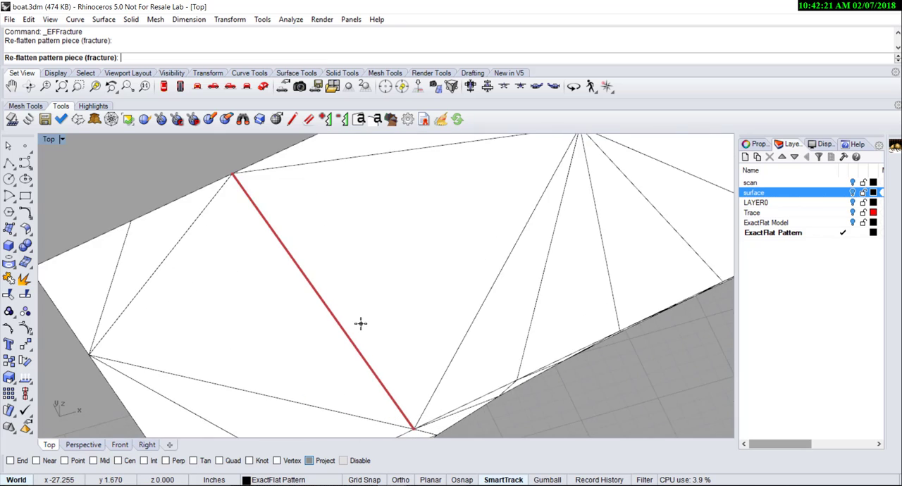
pyautogui.scroll(5, 364, 365)
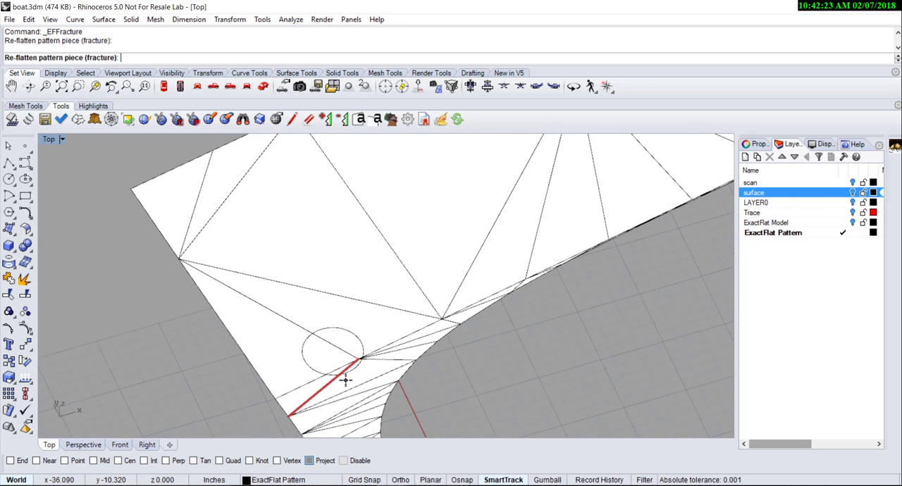
pyautogui.rightClick(145, 389)
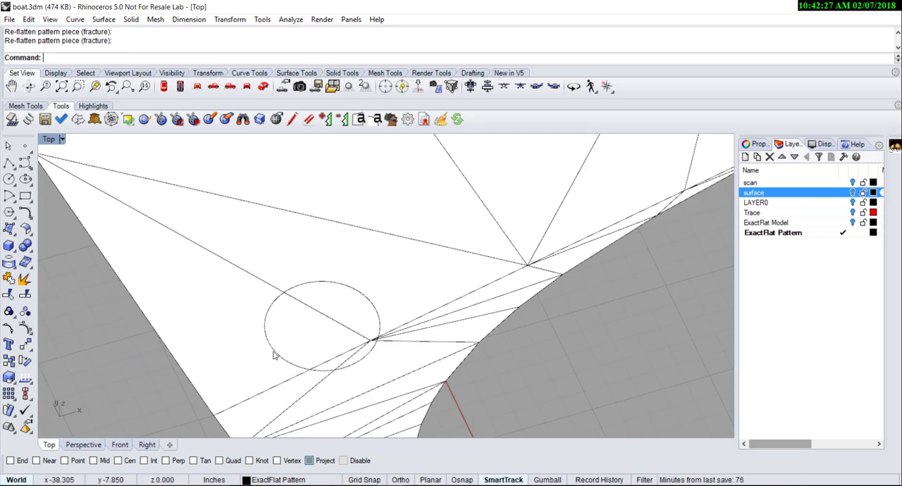
pyautogui.moveTo(273, 350); pyautogui.dragTo(218, 281)
pyautogui.press('Escape')
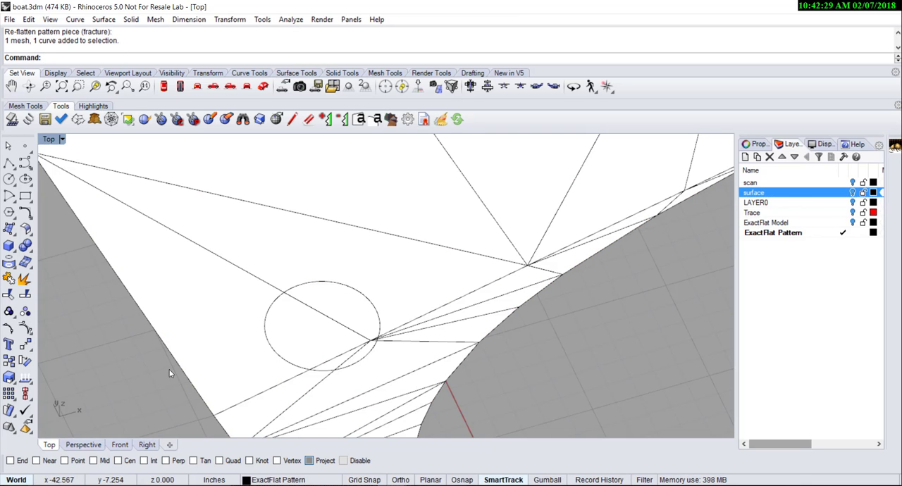
# - Export the flattened piece with its traced circle to the Desktop as an AutoCAD DXF named "boat trace"
pyautogui.click(45, 119)
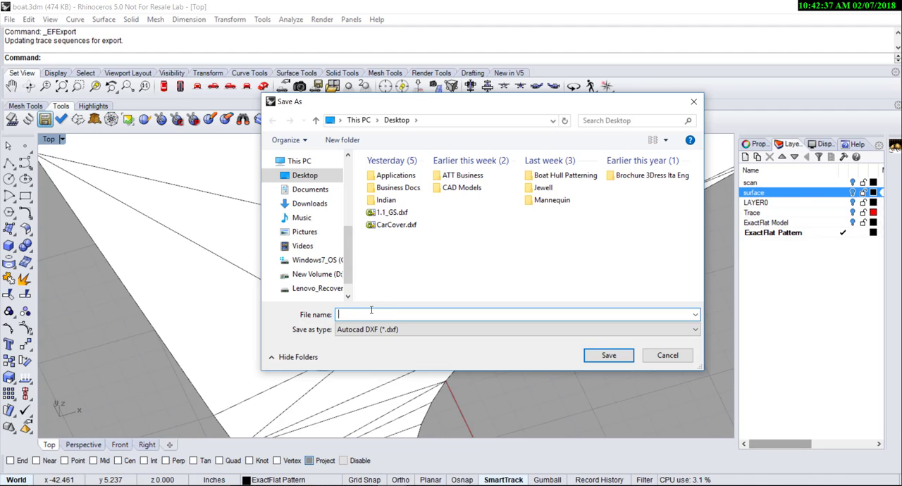
pyautogui.write('boa')
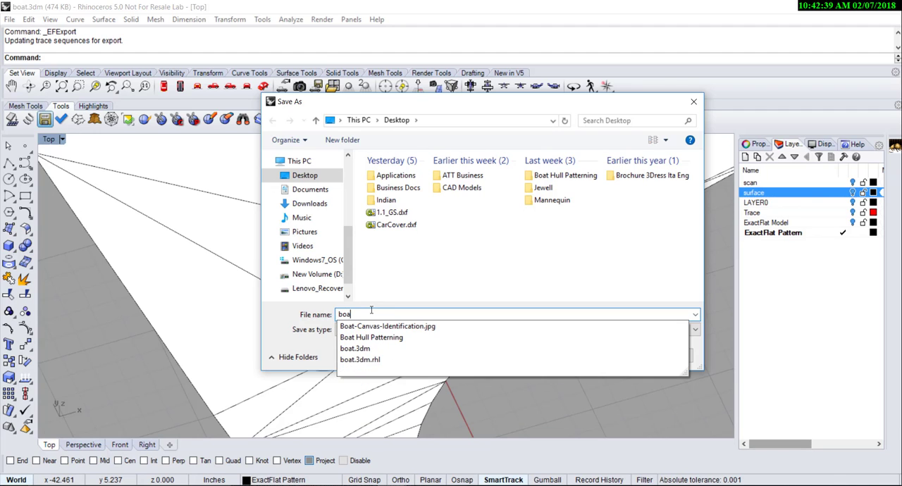
pyautogui.write('t trace')
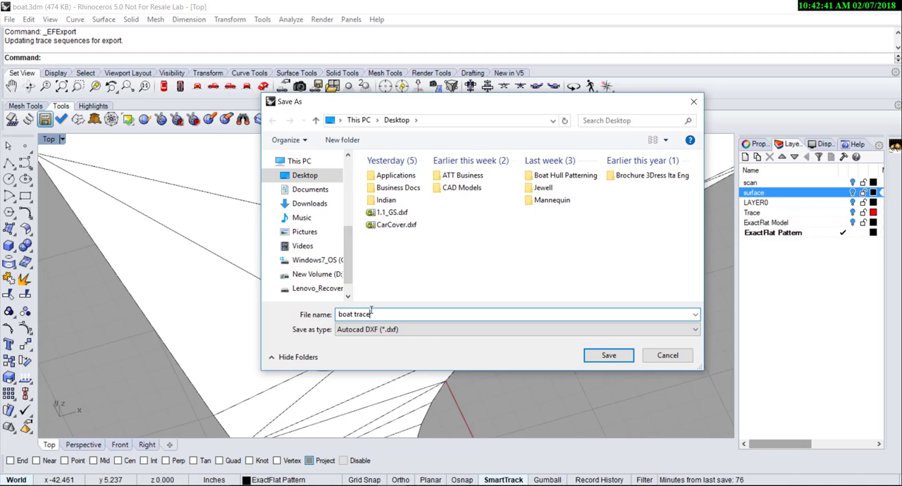
pyautogui.press('Return')
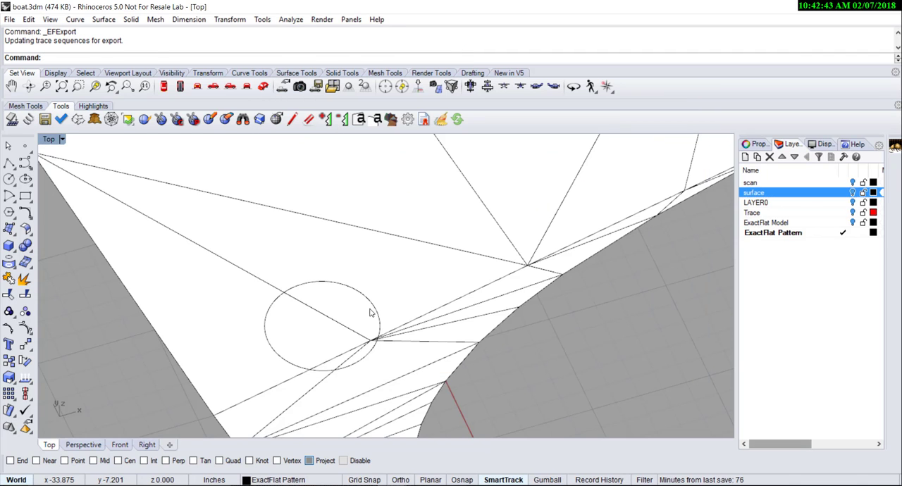
# - Open boat trace.dxf from the Desktop as an AutoCAD Drawing Exchange file
pyautogui.click(8, 18)
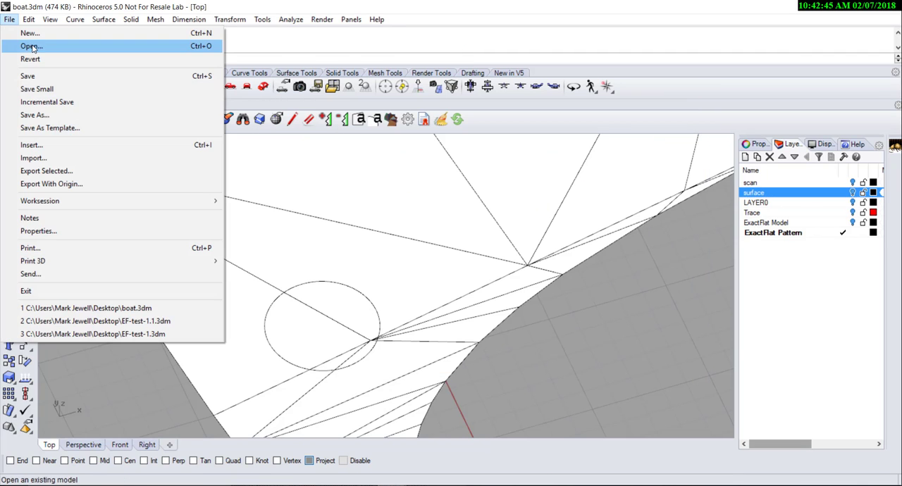
pyautogui.click(31, 43)
pyautogui.click(456, 277)
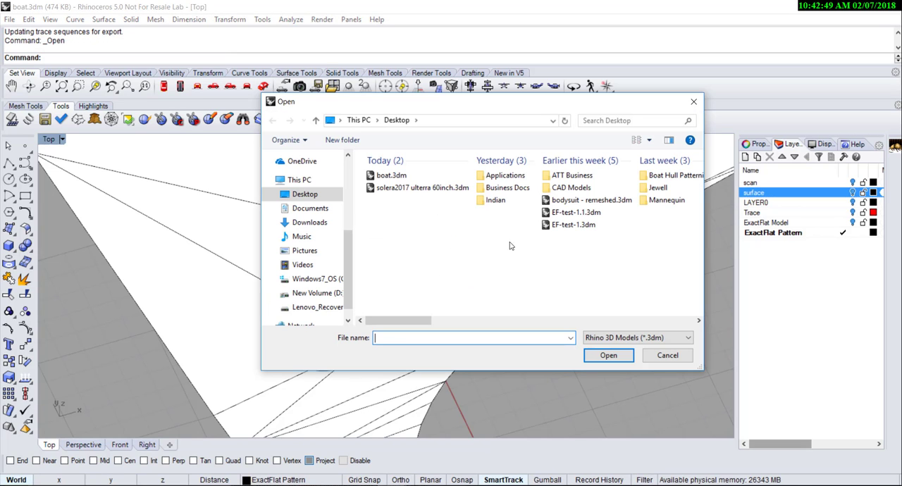
pyautogui.click(642, 337)
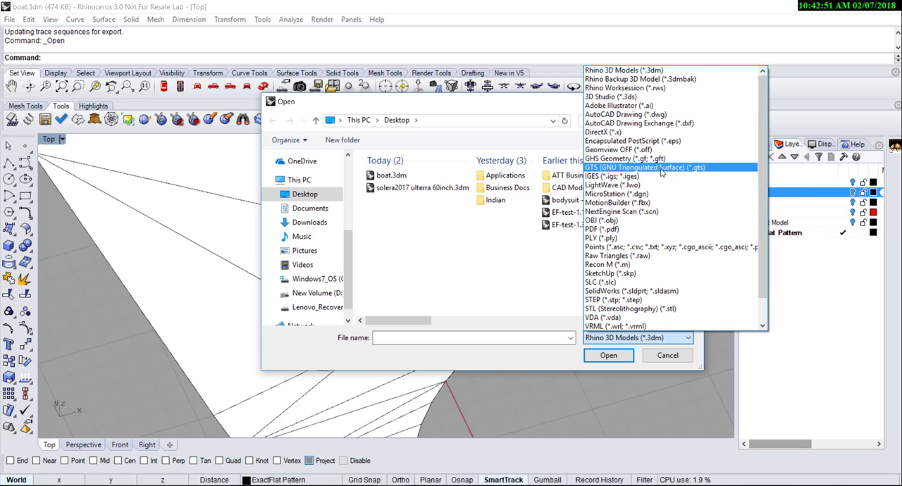
pyautogui.click(682, 125)
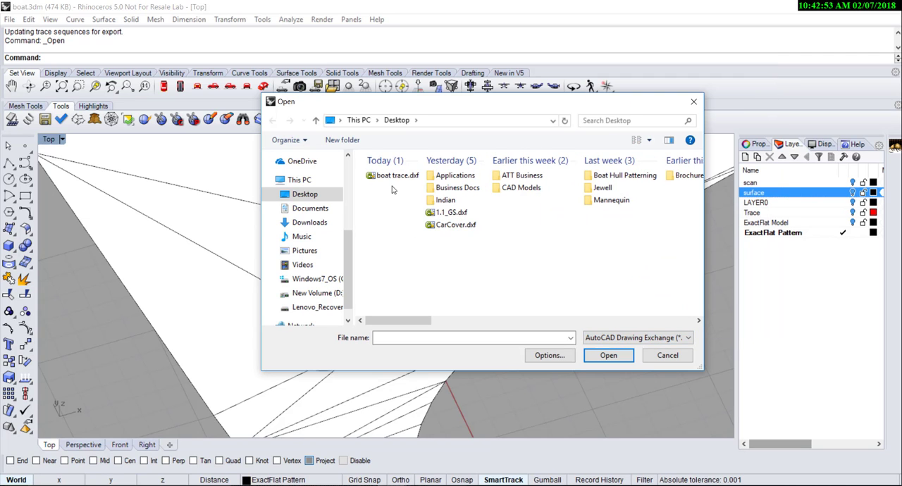
pyautogui.doubleClick(394, 176)
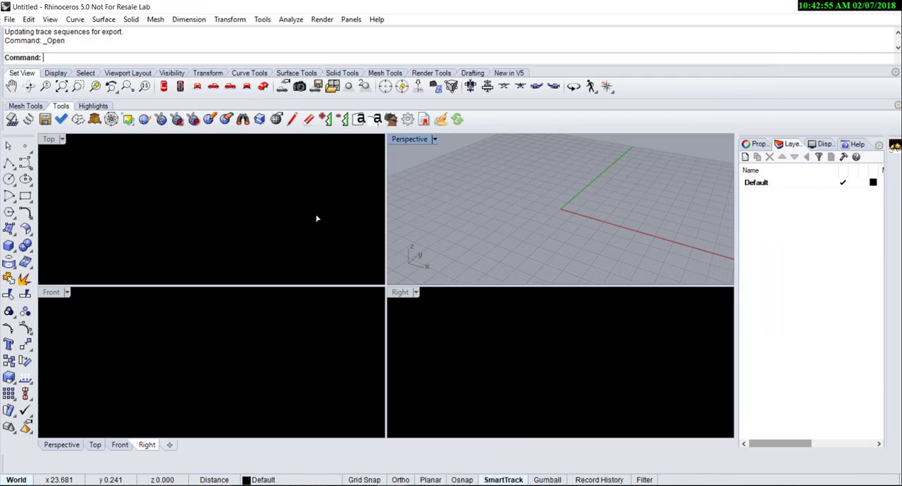
# - Maximize the Top viewport and examine the circle and the full outline of the exported boat pattern
pyautogui.scroll(5, 133, 214)
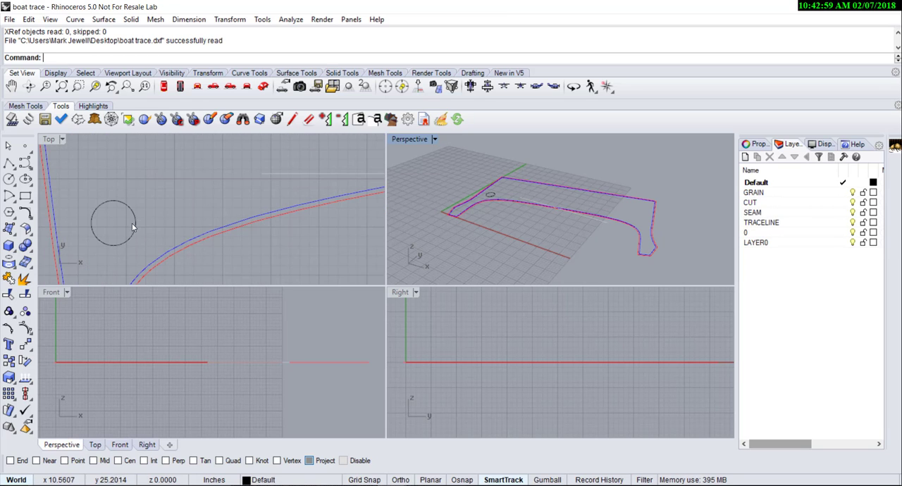
pyautogui.scroll(-2, 138, 236)
pyautogui.doubleClick(52, 140)
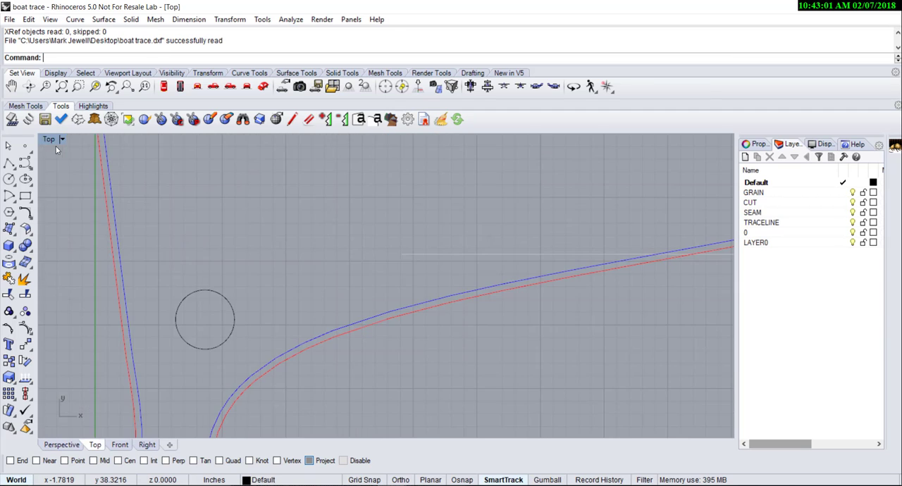
pyautogui.scroll(2, 248, 332)
pyautogui.scroll(-8, 248, 333)
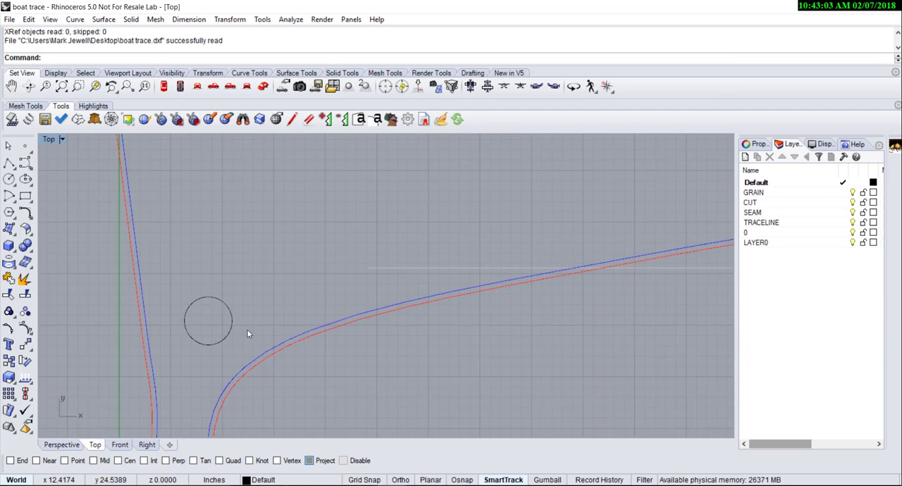
pyautogui.scroll(-1, 248, 332)
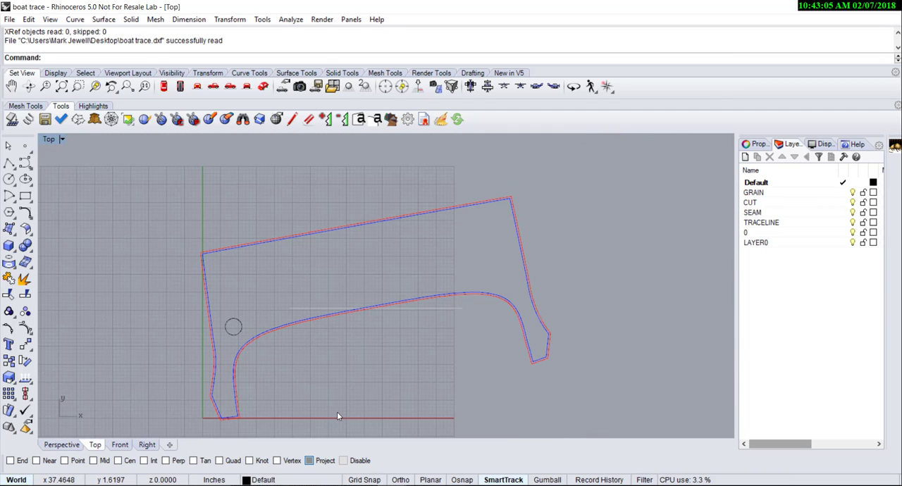